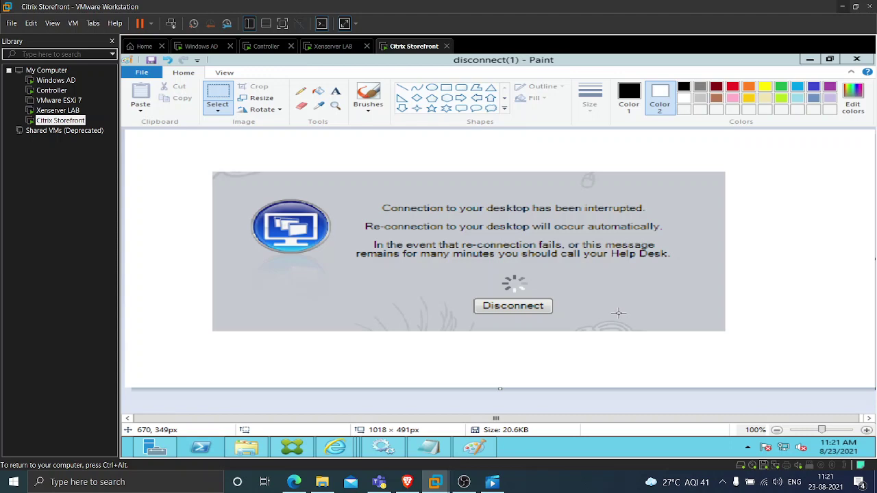
Reveal the VM's hidden tray icons so the Citrix Receiver icon shows
left_click(748, 448)
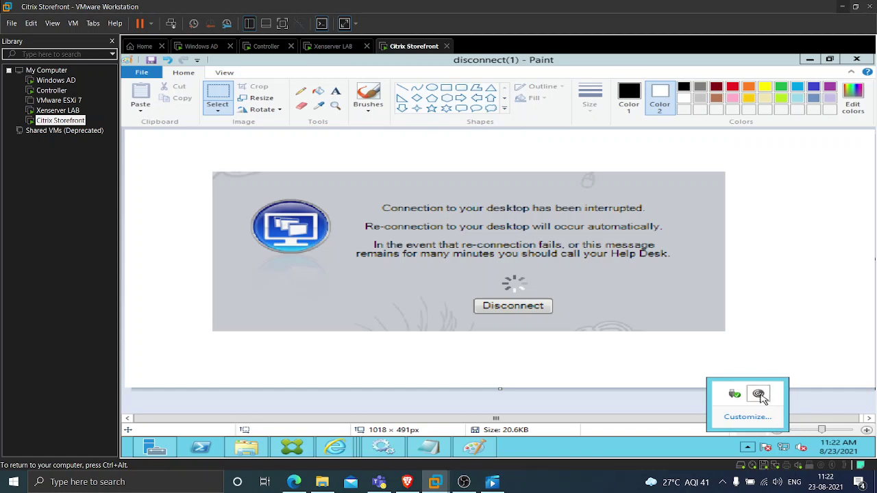
Open the Citrix Receiver tray icon's context menu, listing Open, Connection Center and Exit
right_click(760, 396)
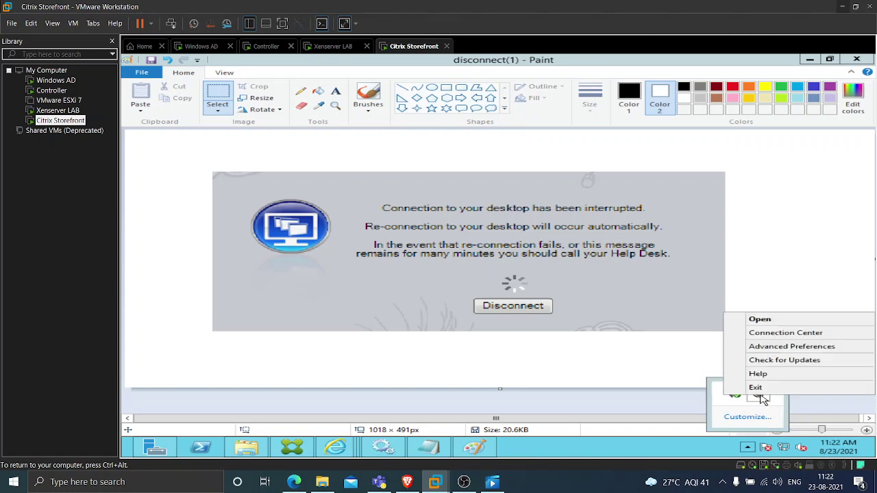